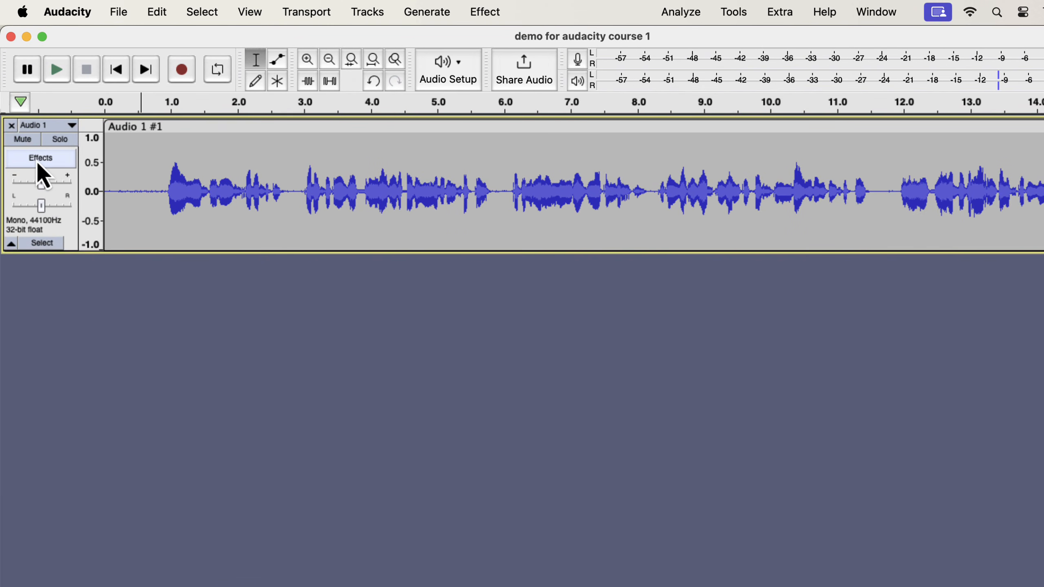
# Add the built-in Audacity Reverb as a realtime effect on the Audio 1 track and open its settings.
pyautogui.click(66, 163)
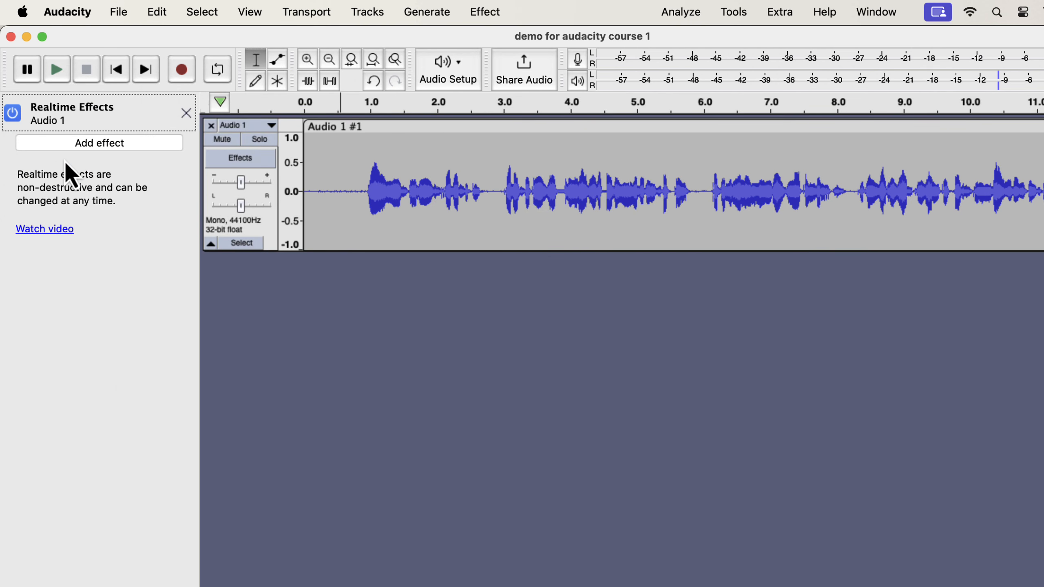
pyautogui.click(102, 144)
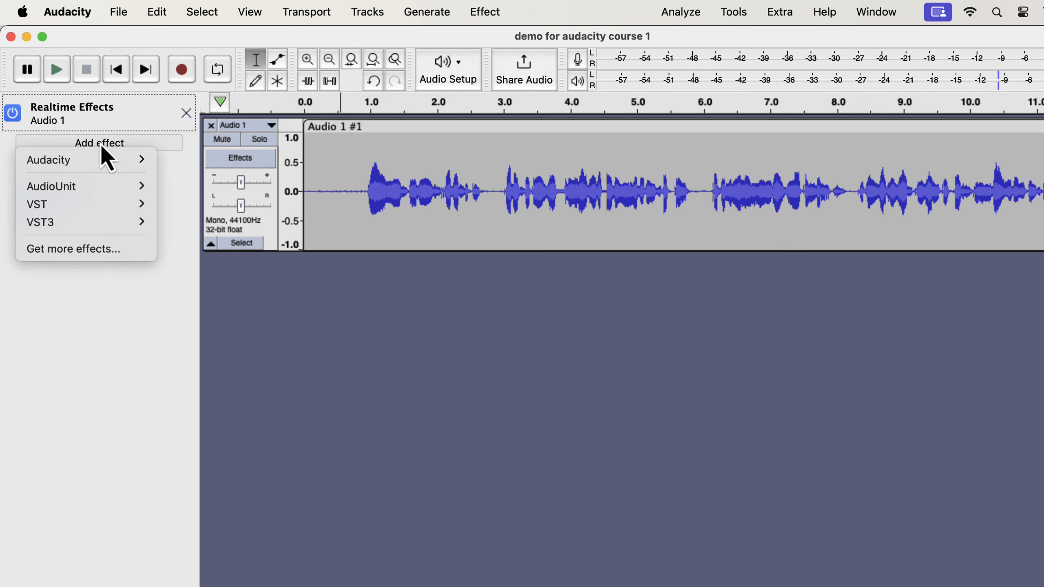
pyautogui.moveTo(100, 159)
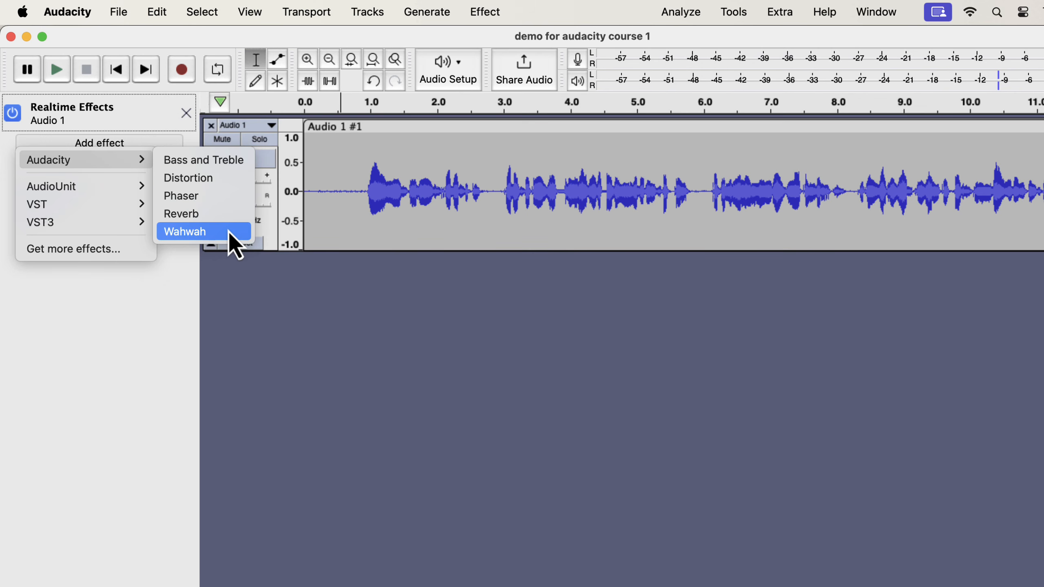
pyautogui.moveTo(125, 207)
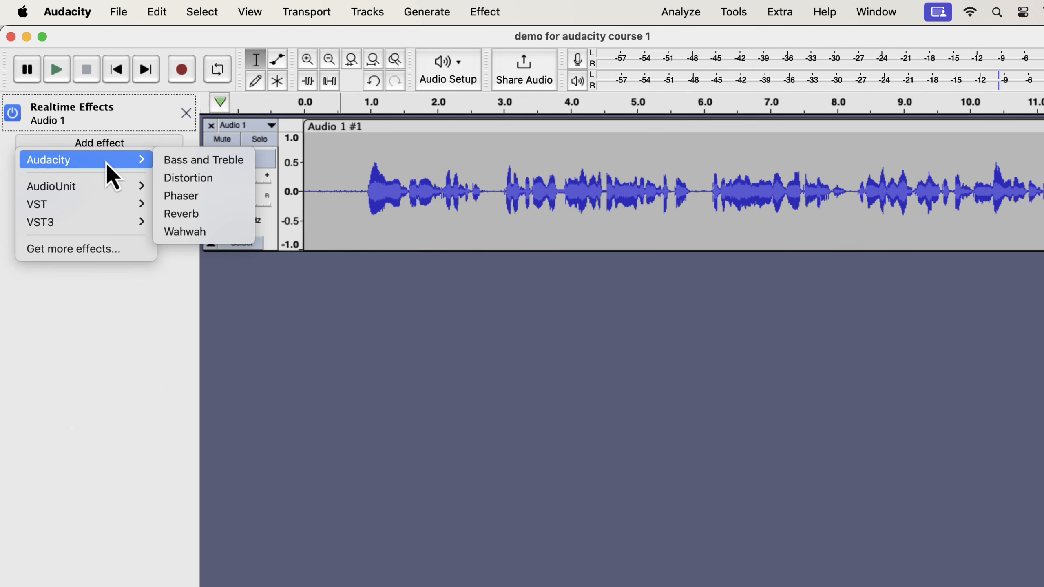
pyautogui.click(186, 215)
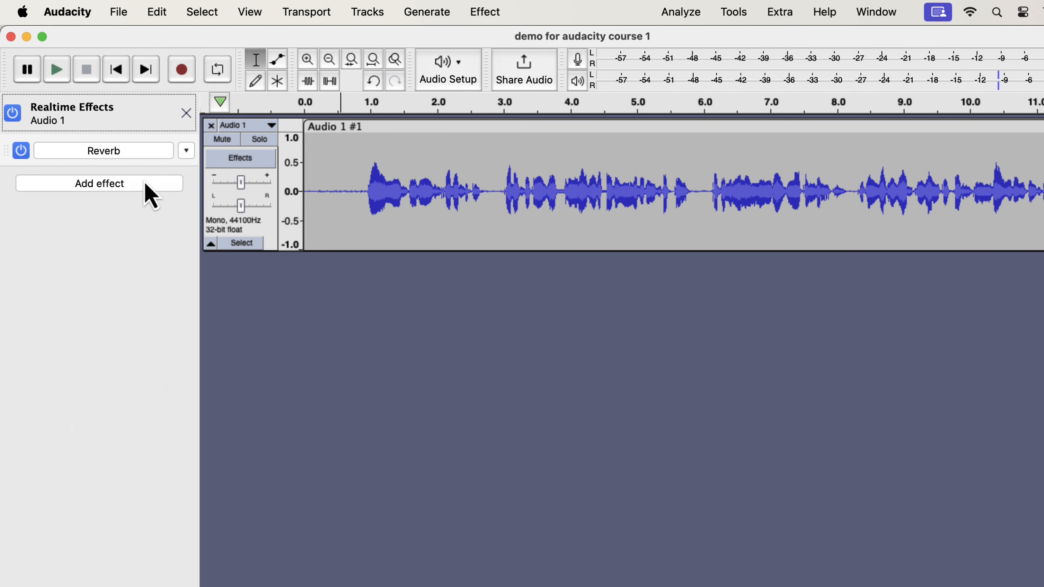
pyautogui.click(118, 157)
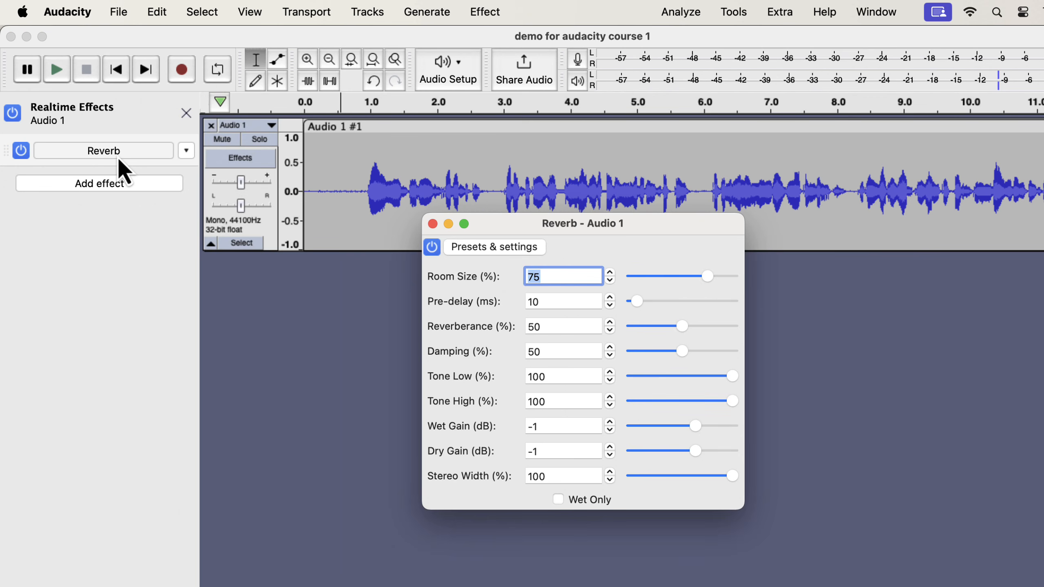
# Toggle the Reverb effect's power off and back on from the effect stack and from its settings window.
pyautogui.click(24, 154)
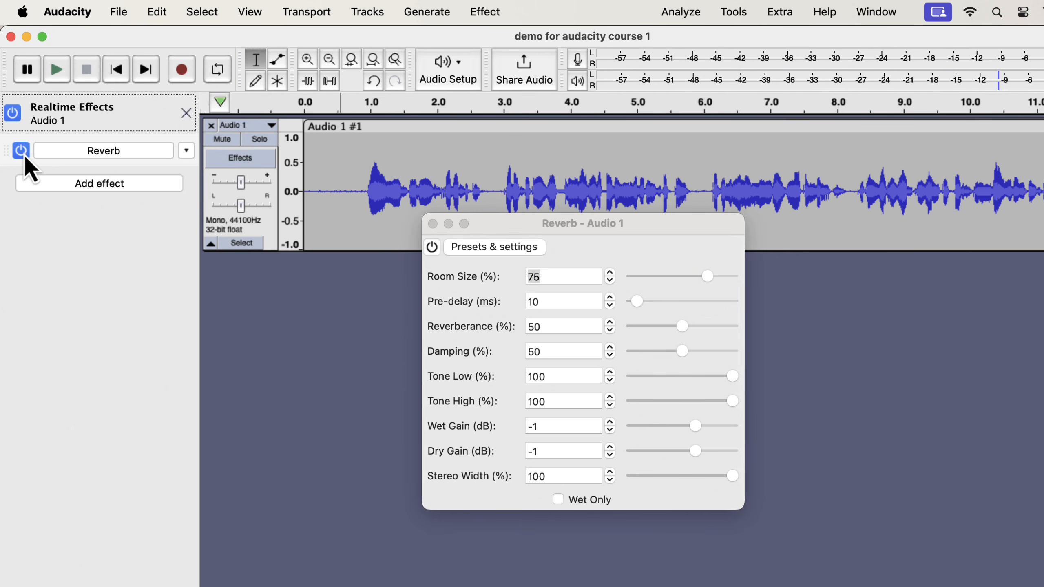
pyautogui.click(24, 154)
pyautogui.click(24, 153)
pyautogui.click(436, 251)
pyautogui.click(432, 247)
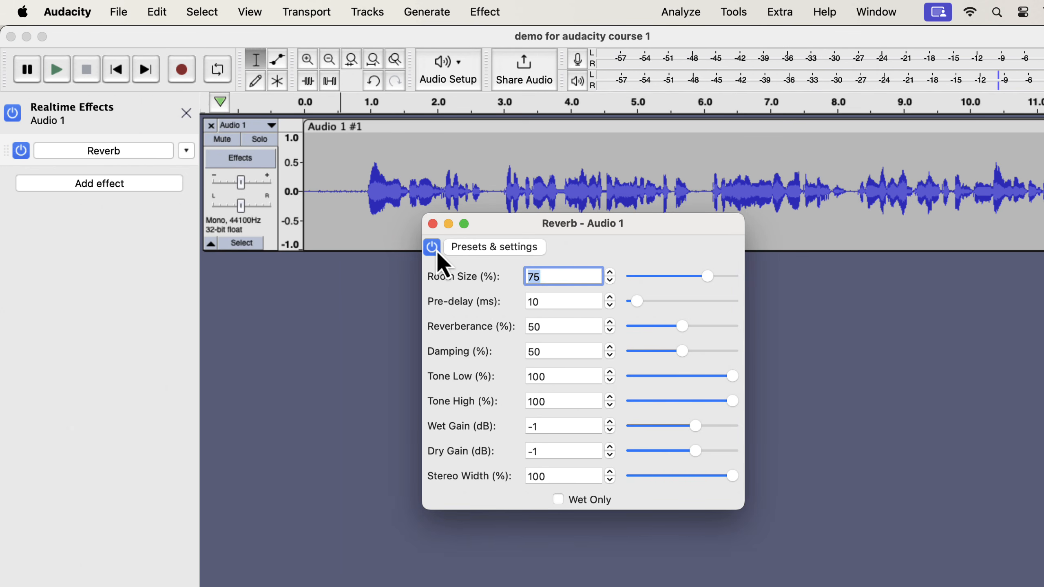
# Play the track from about 0.4 s while setting Reverb's Room Size to 91%, Reverberance to 93% and Wet Gain to 7 dB.
pyautogui.click(331, 181)
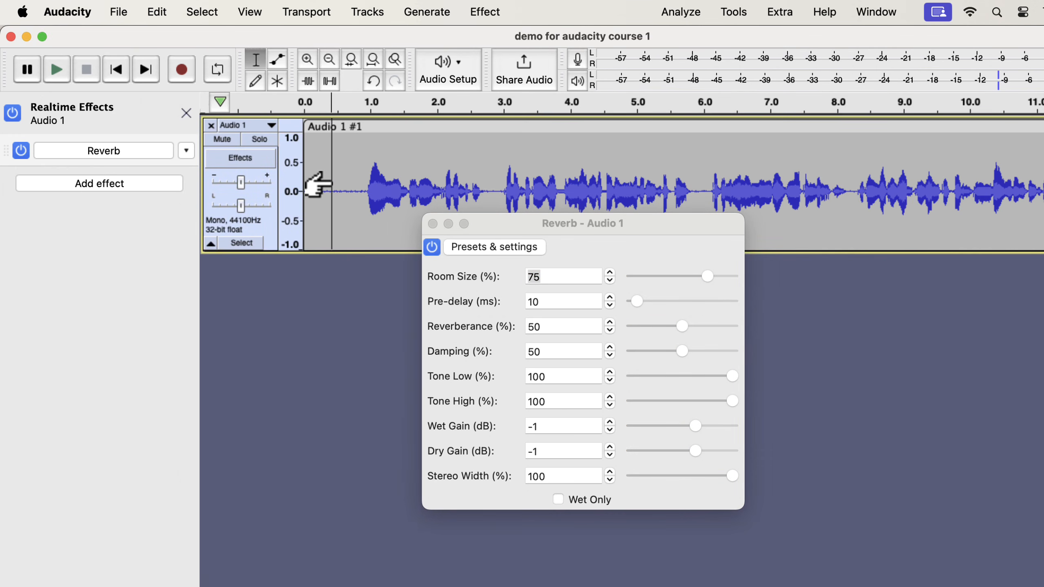
pyautogui.press('space')
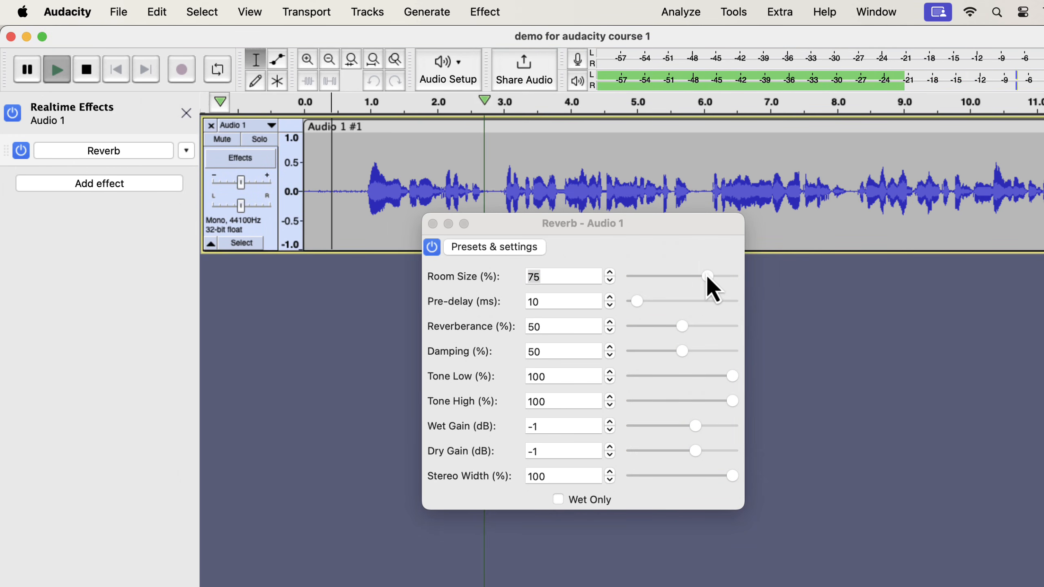
pyautogui.moveTo(708, 276); pyautogui.dragTo(723, 278)
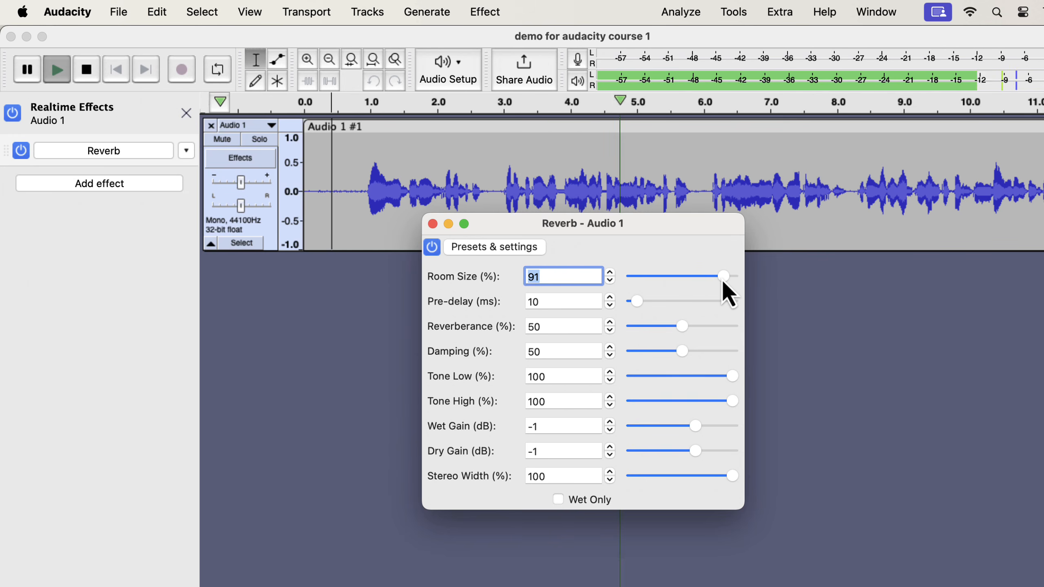
pyautogui.moveTo(688, 325); pyautogui.dragTo(728, 331)
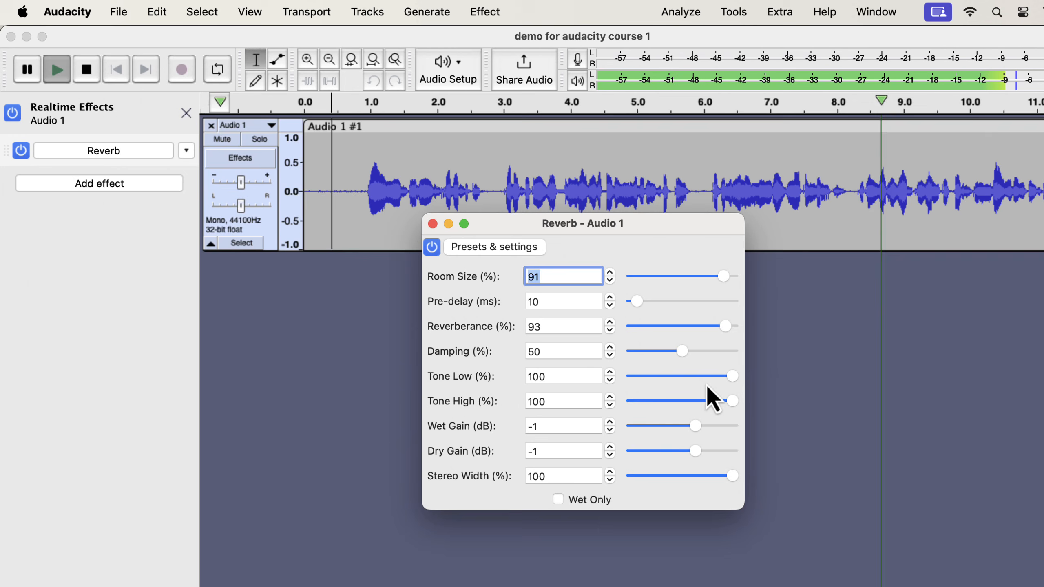
pyautogui.moveTo(697, 426); pyautogui.dragTo(726, 428)
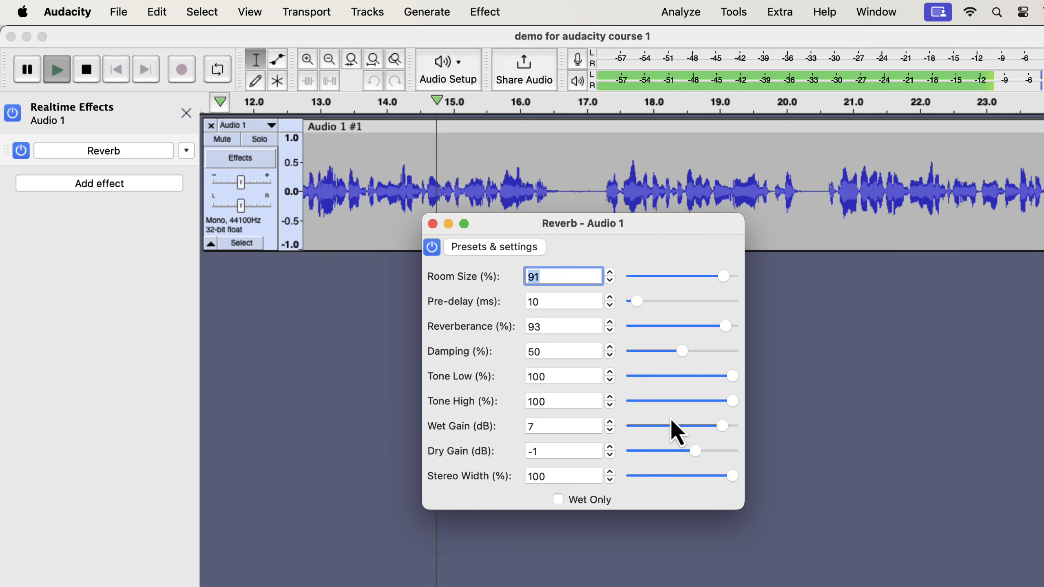
# Compare the playing audio with Reverb bypassed and re-enabled, ending with playback stopped and the effect's settings closed.
pyautogui.click(430, 248)
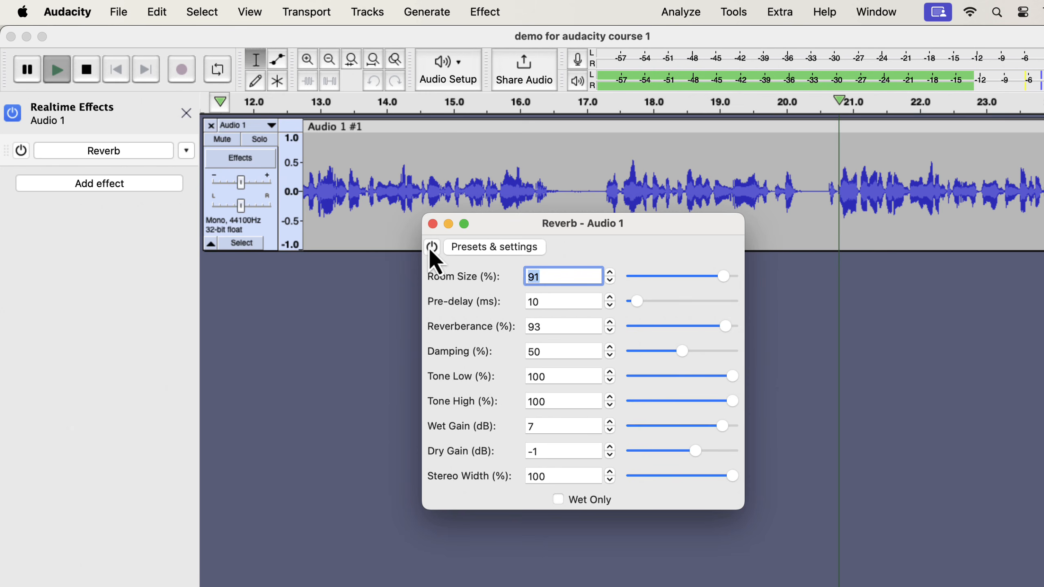
pyautogui.click(431, 247)
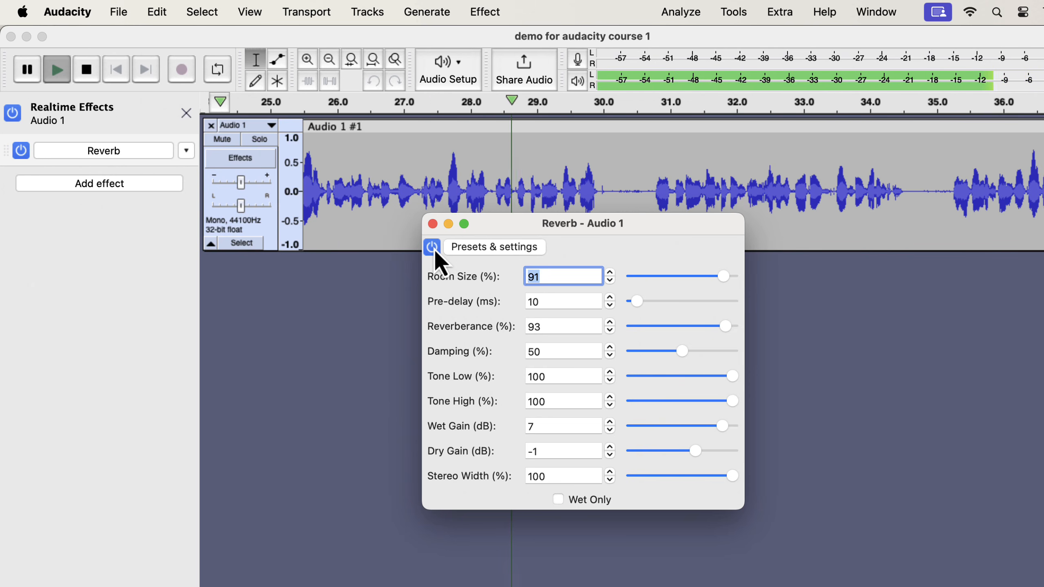
pyautogui.press('space')
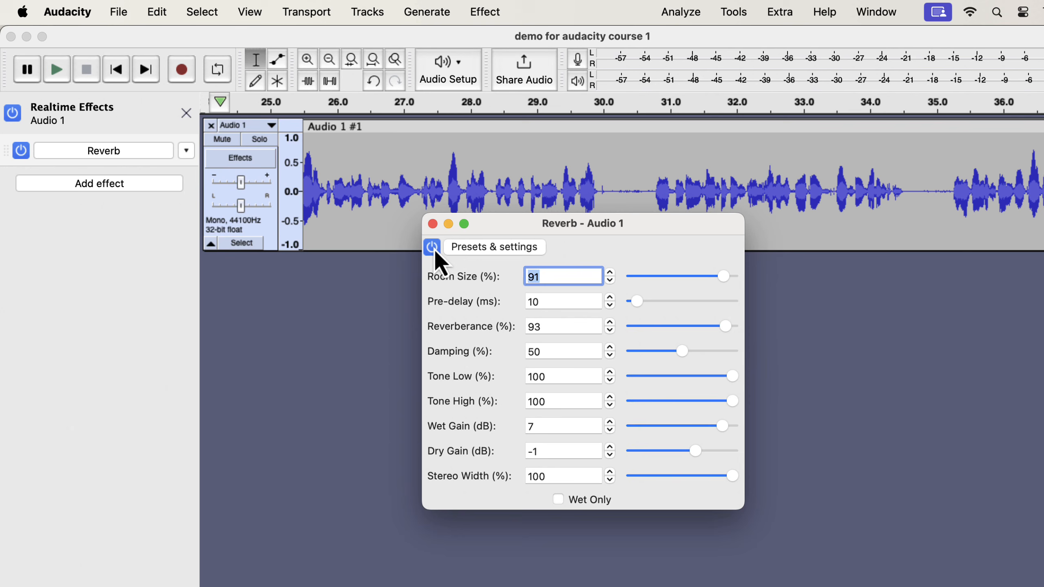
pyautogui.click(431, 225)
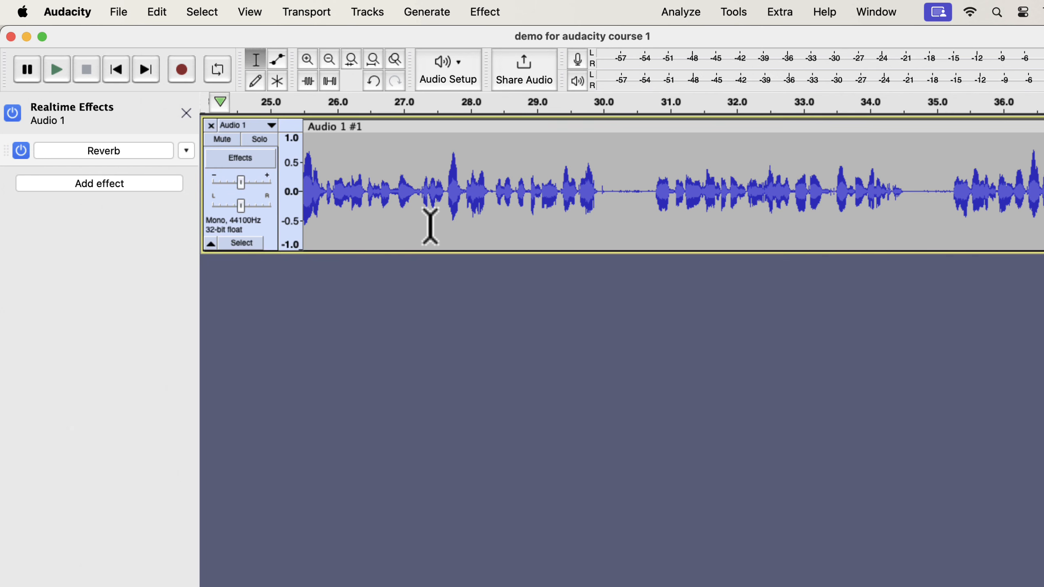
# Add the built-in Bass and Treble effect and a second Reverb to the Audio 1 realtime effects.
pyautogui.click(135, 185)
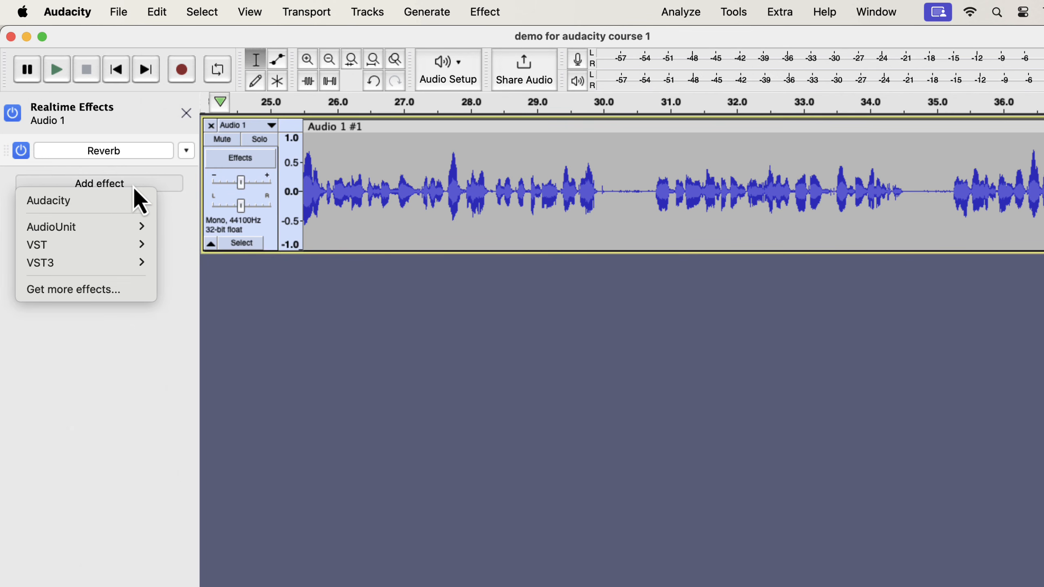
pyautogui.moveTo(131, 208)
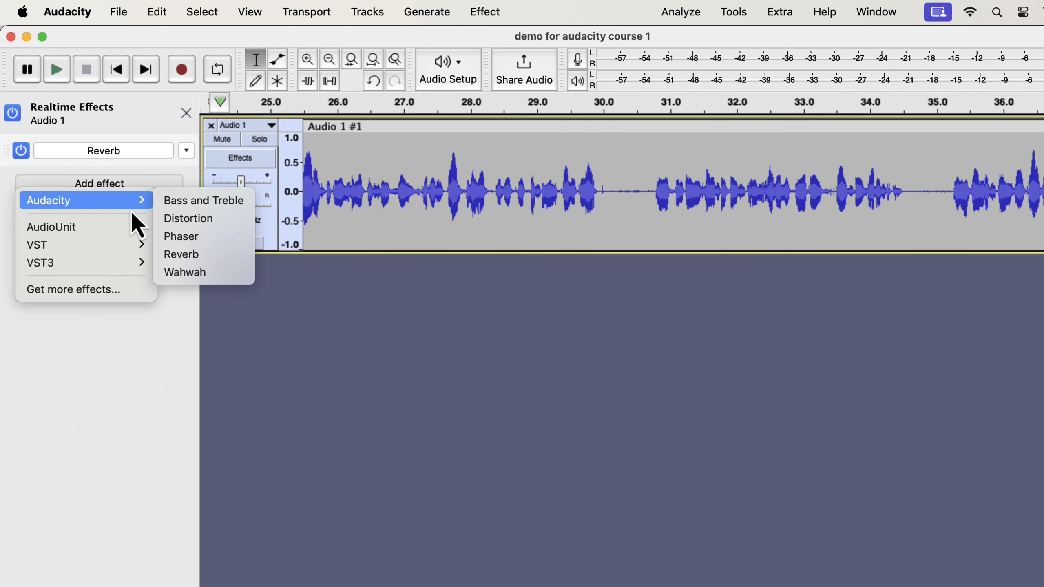
pyautogui.click(174, 206)
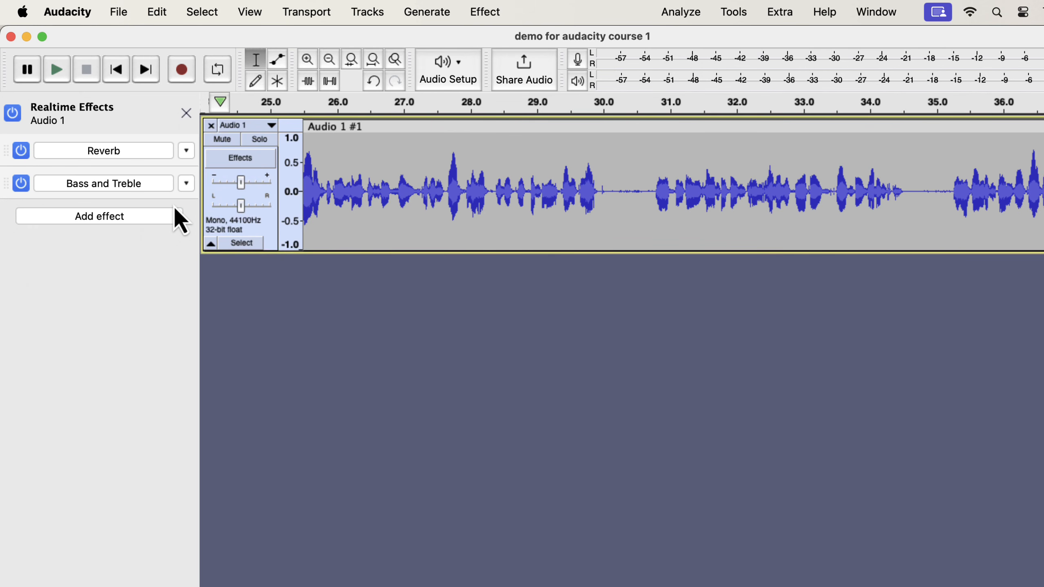
pyautogui.click(136, 217)
pyautogui.moveTo(136, 238)
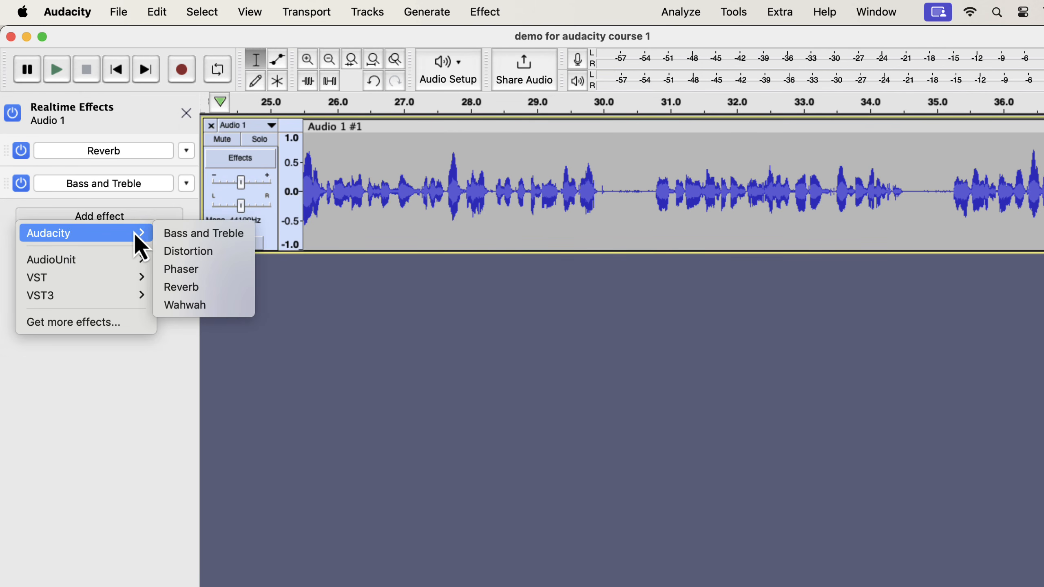
pyautogui.click(186, 288)
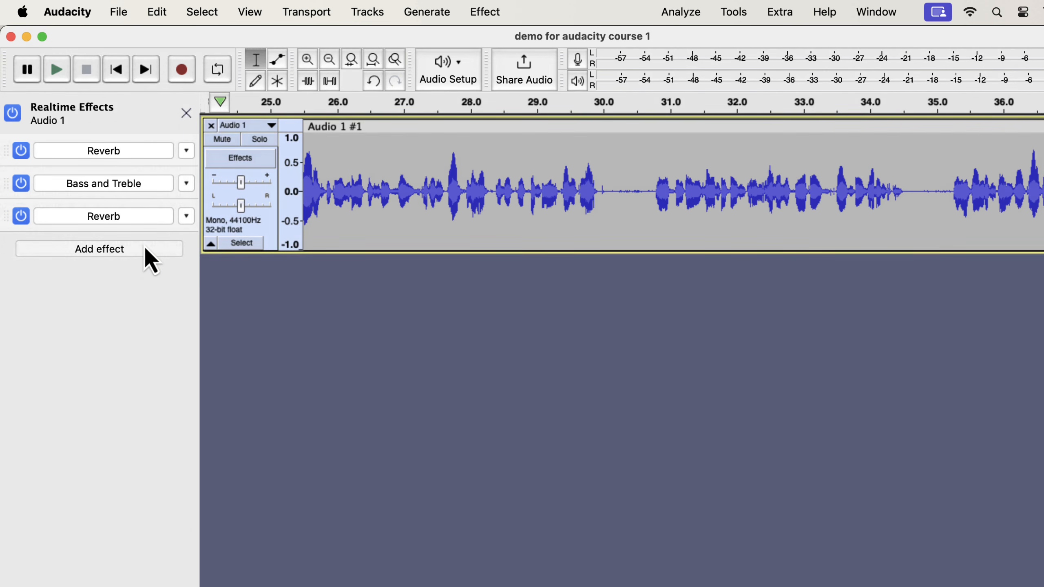
# Inspect the settings of the second Reverb and those of the first Reverb, closing each window.
pyautogui.click(132, 216)
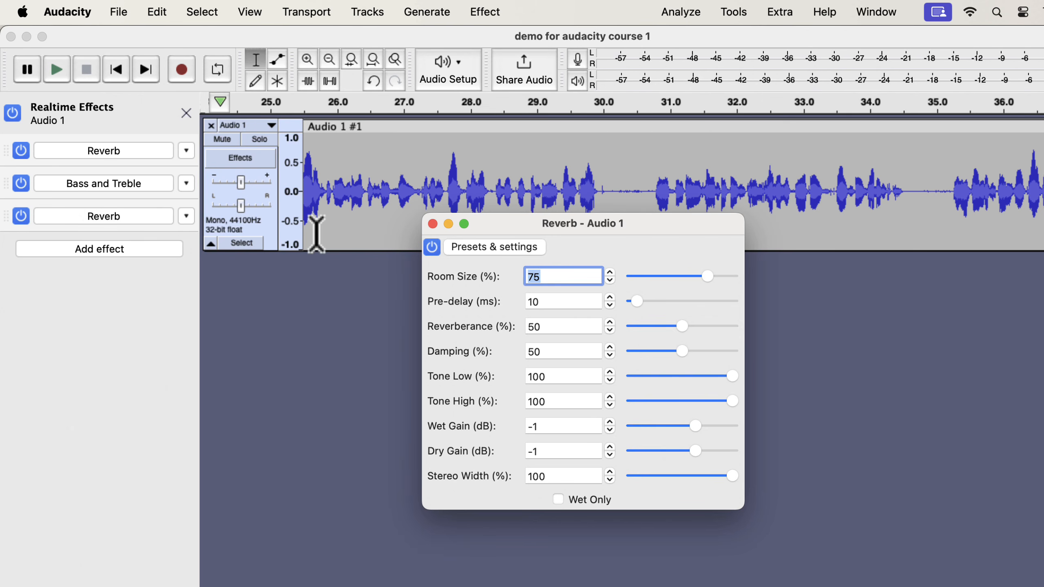
pyautogui.click(432, 224)
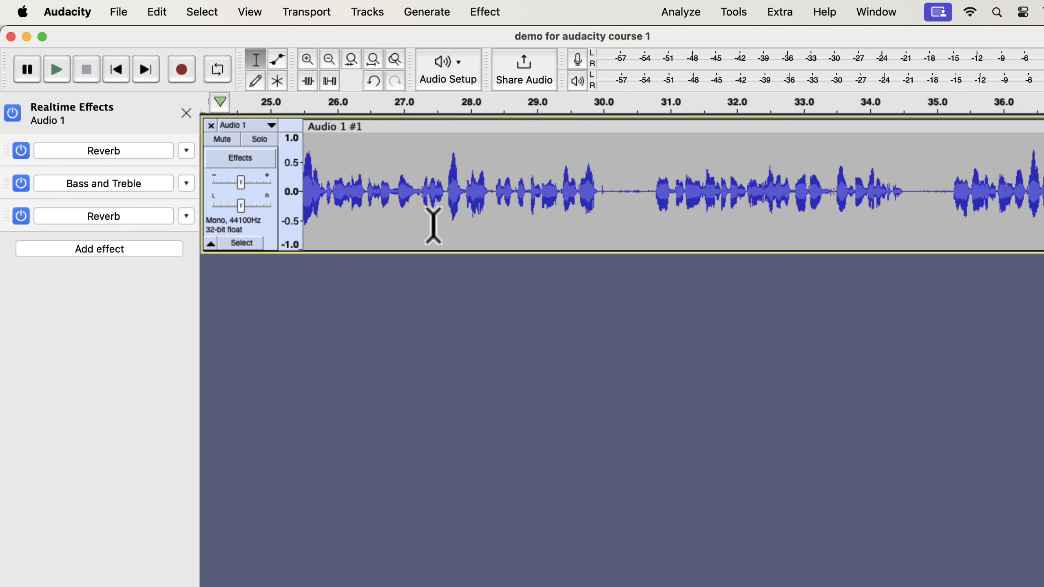
pyautogui.click(135, 160)
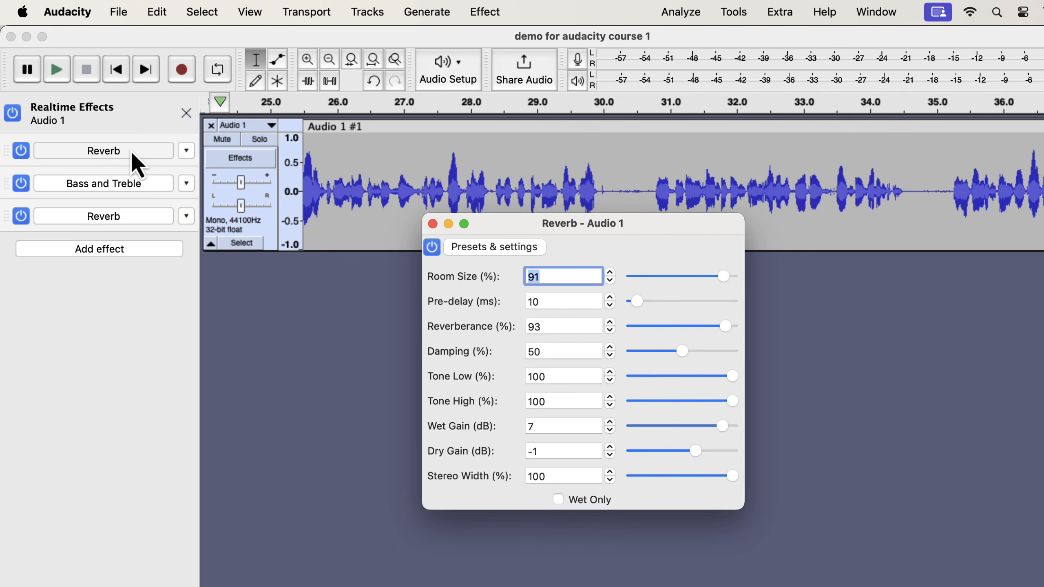
pyautogui.click(432, 223)
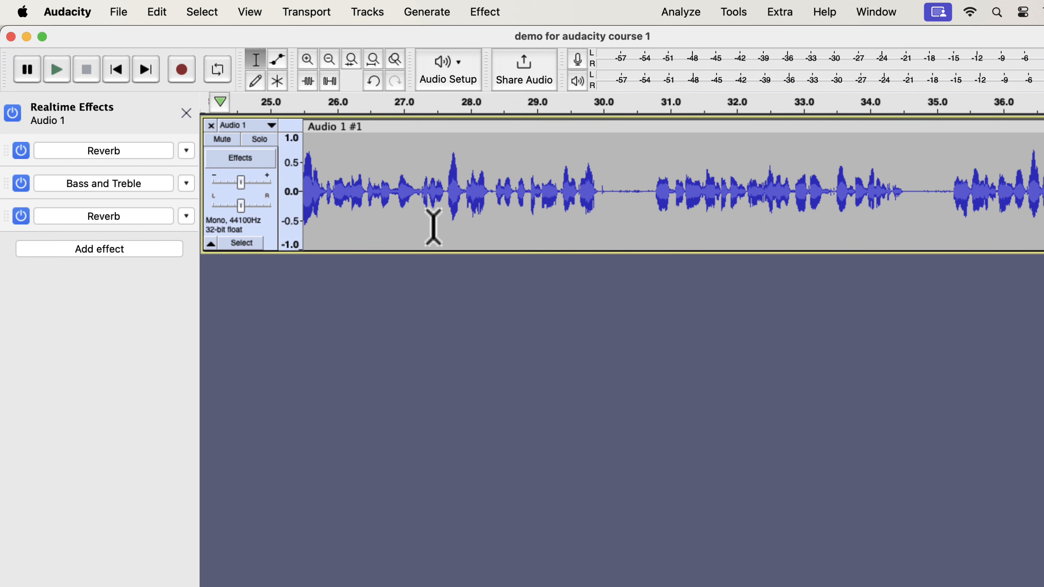
# Remove the second Reverb from the Audio 1 effect stack by setting its slot to No Effect.
pyautogui.click(187, 216)
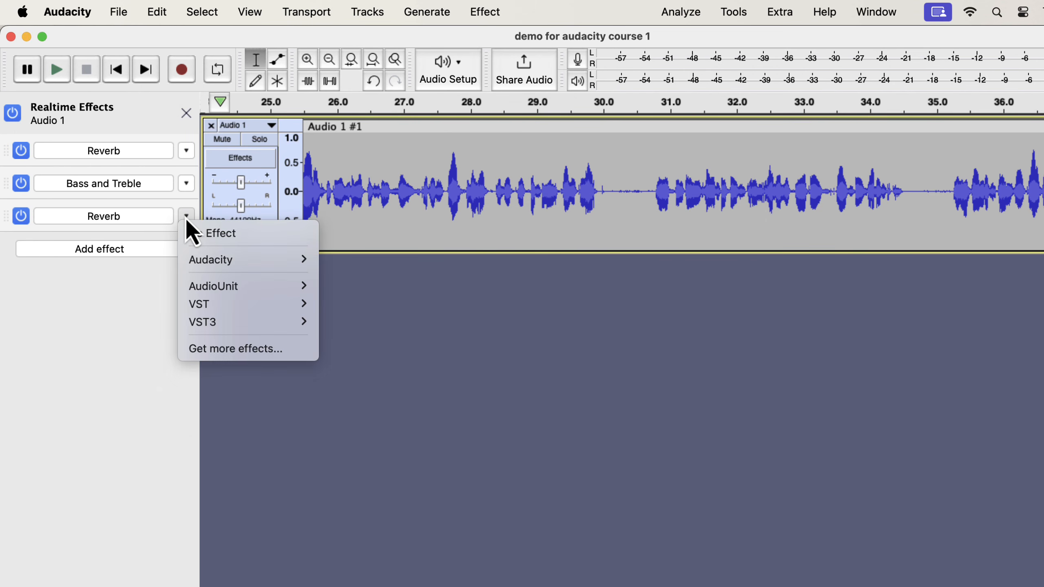
pyautogui.click(224, 234)
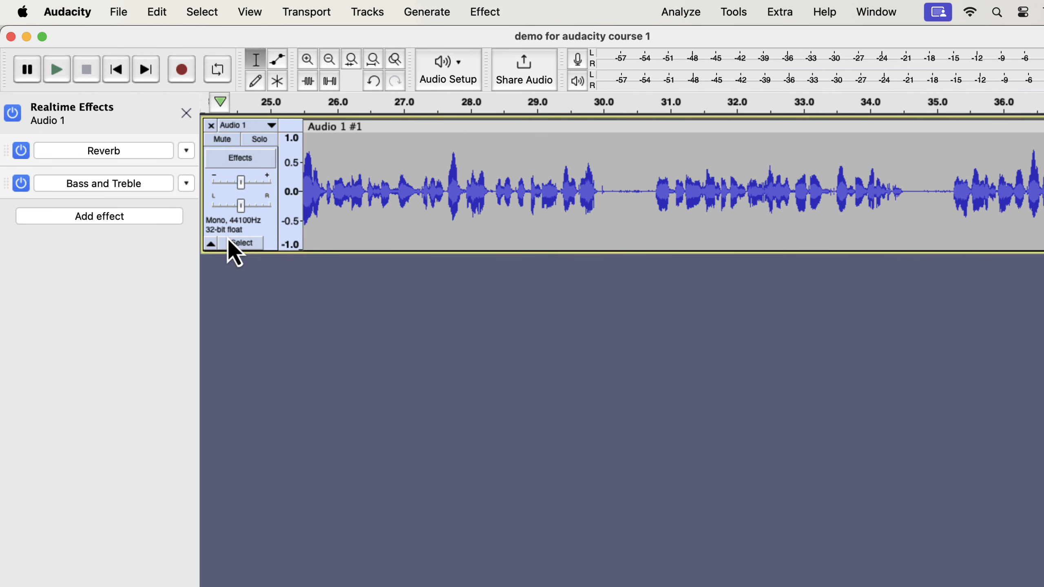
# Replace Bass and Treble with Audacity's Wahwah effect and move it above Reverb in the effect stack.
pyautogui.click(187, 184)
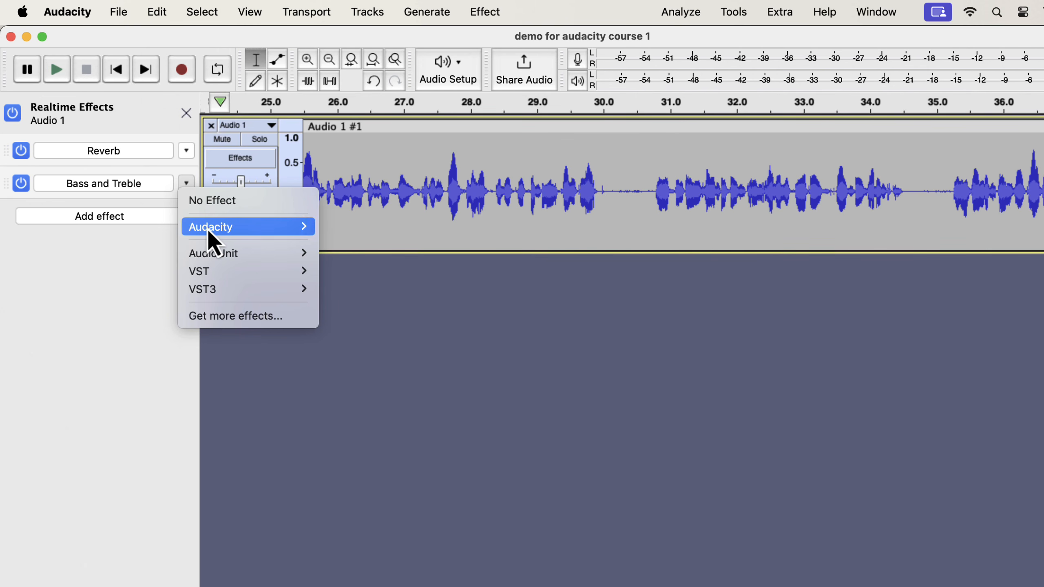
pyautogui.moveTo(208, 227)
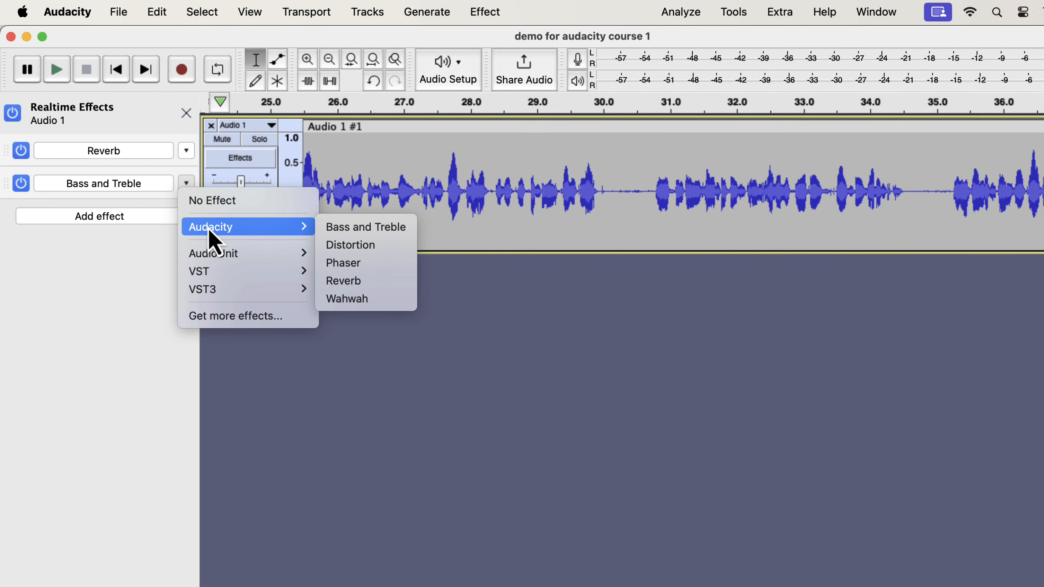
pyautogui.click(337, 299)
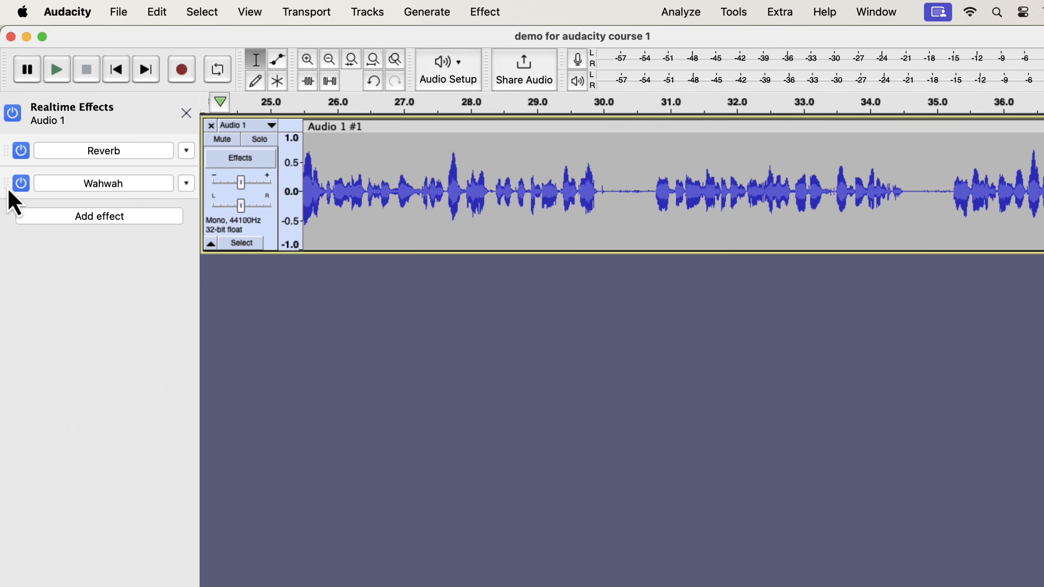
pyautogui.moveTo(7, 186); pyautogui.dragTo(11, 159)
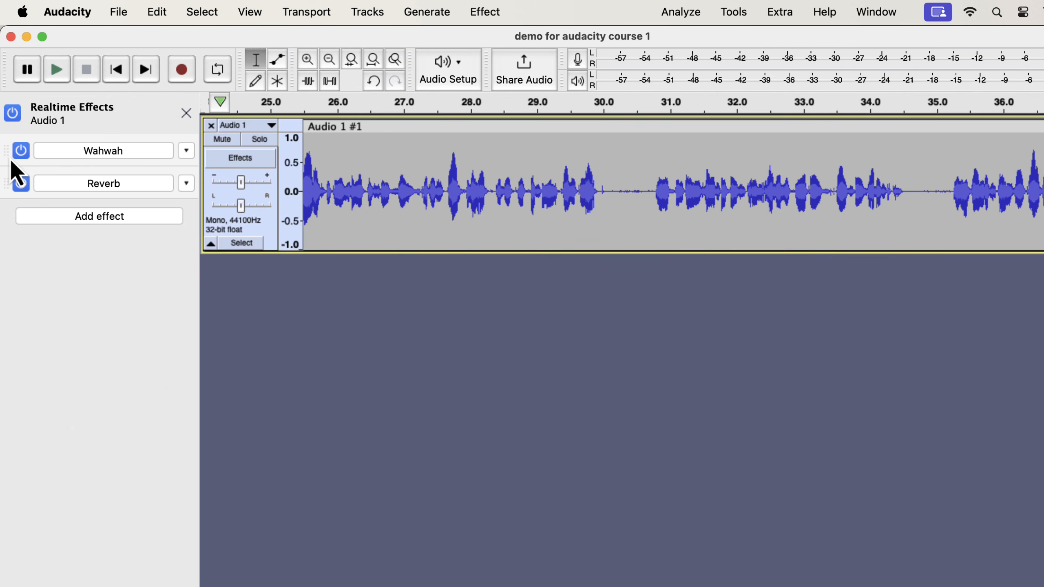
# Browse the AudioUnit and VST3 plug-ins, including the MuseFX group, that can be added as realtime effects to Audio 1.
pyautogui.click(66, 221)
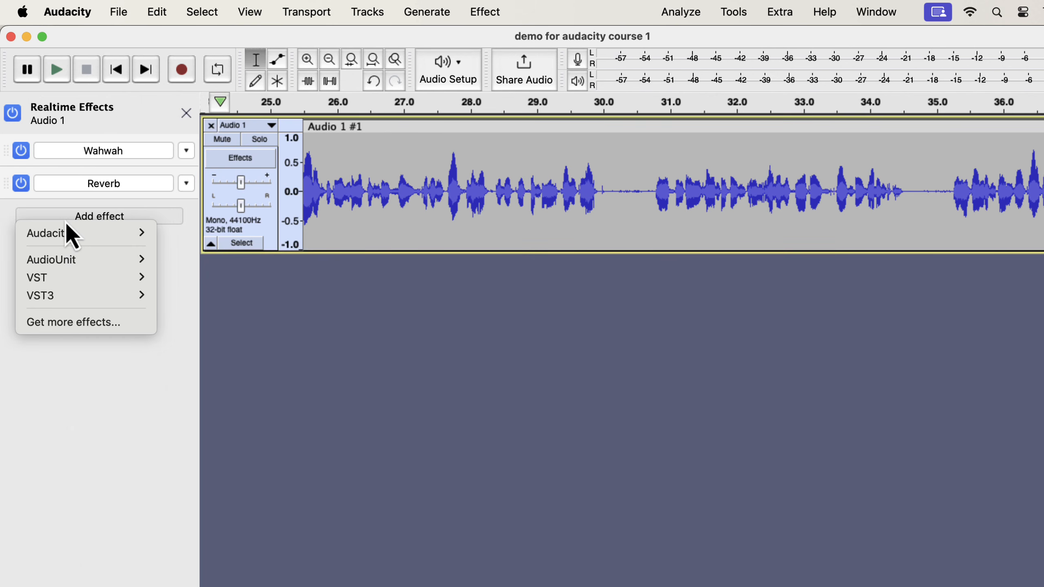
pyautogui.moveTo(78, 263)
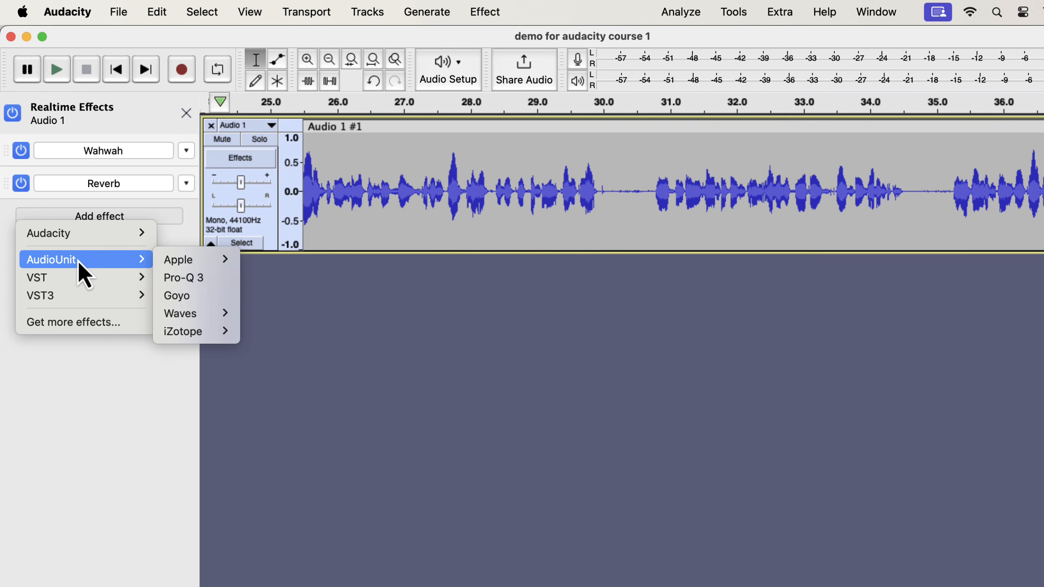
pyautogui.moveTo(84, 295)
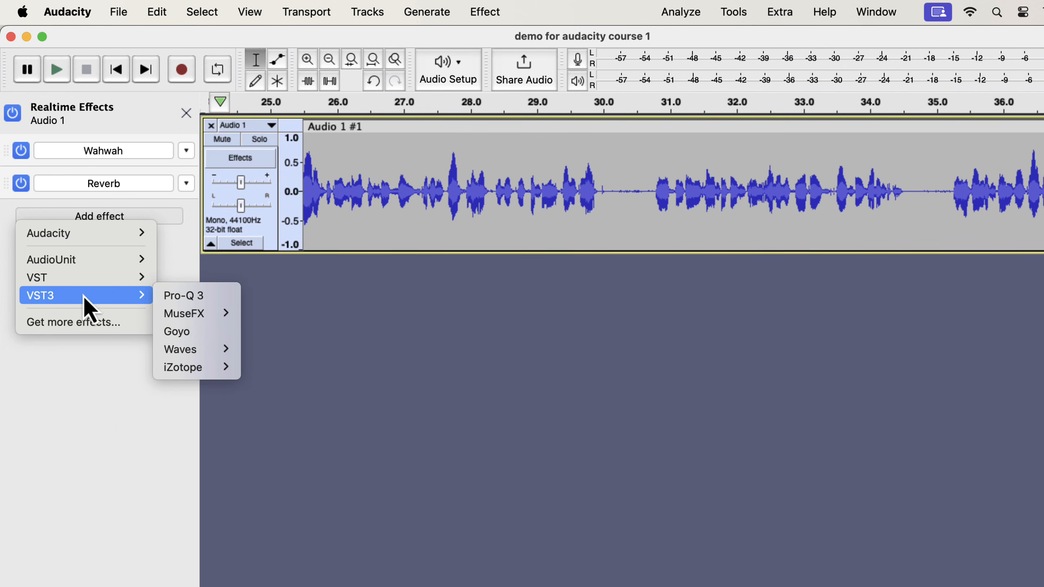
pyautogui.moveTo(198, 312)
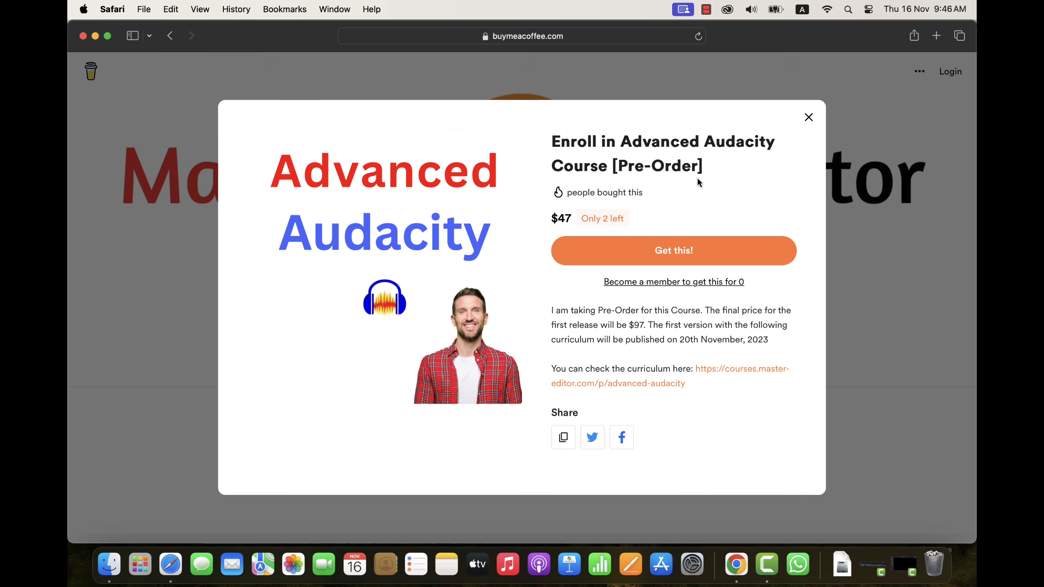
# In Safari, highlight the pre-order price, the final price and the publication date on the Advanced Audacity Course pre-order page.
pyautogui.moveTo(558, 218); pyautogui.dragTo(575, 222)
pyautogui.moveTo(629, 325); pyautogui.dragTo(645, 324)
pyautogui.moveTo(679, 339); pyautogui.dragTo(779, 346)
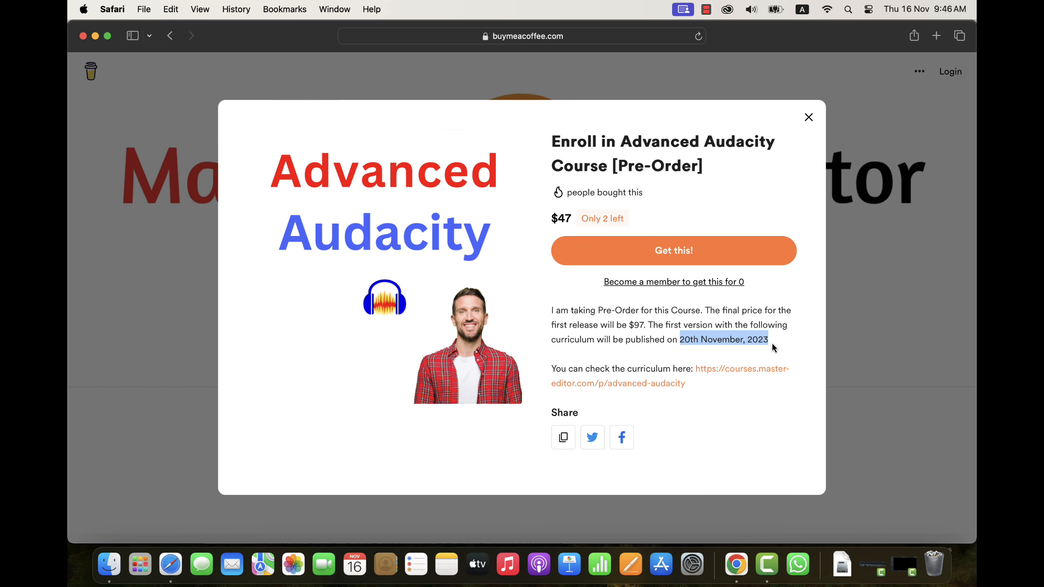
# Open the linked Advanced Audacity curriculum page and review its opening sections through Sound better techniques.
pyautogui.click(740, 369)
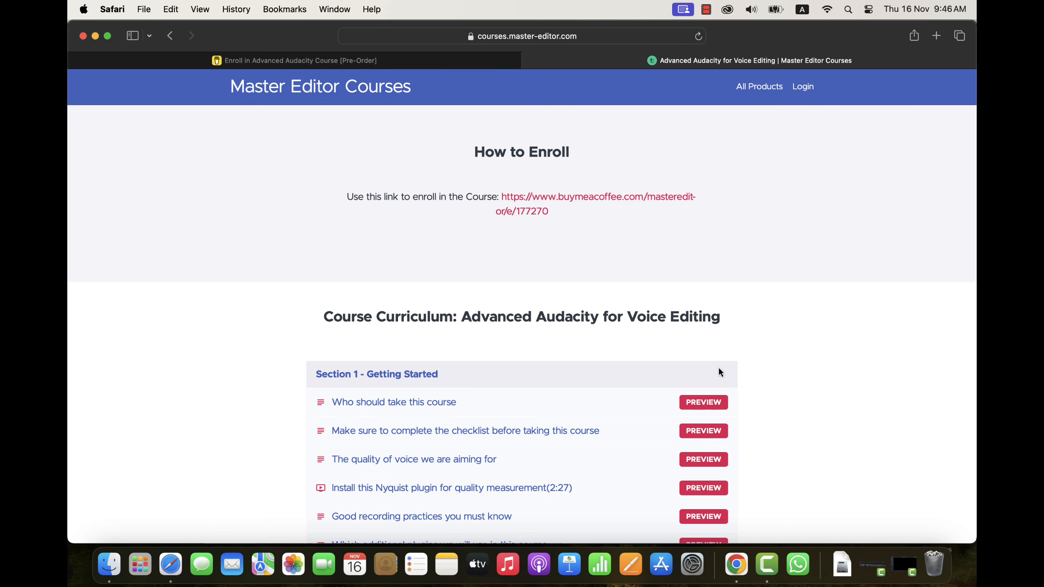
pyautogui.scroll(-4, 283, 433)
pyautogui.scroll(-1, 283, 433)
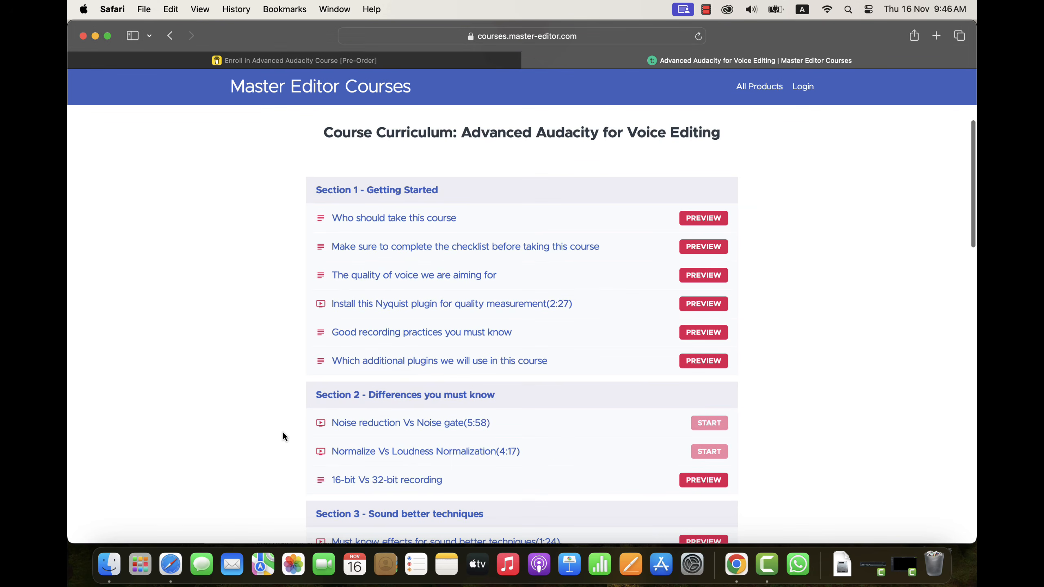
pyautogui.scroll(-4, 282, 431)
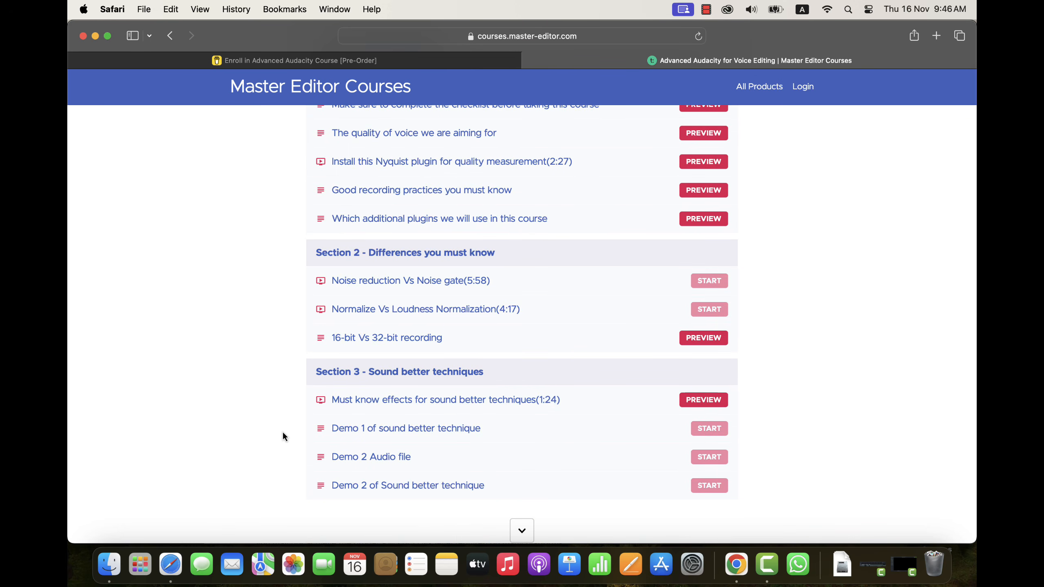
pyautogui.scroll(-3, 284, 434)
# Expand the full curriculum, review the sections from Audio Clean Up options through loudness mastering, and return to the course pre-order page.
pyautogui.click(523, 427)
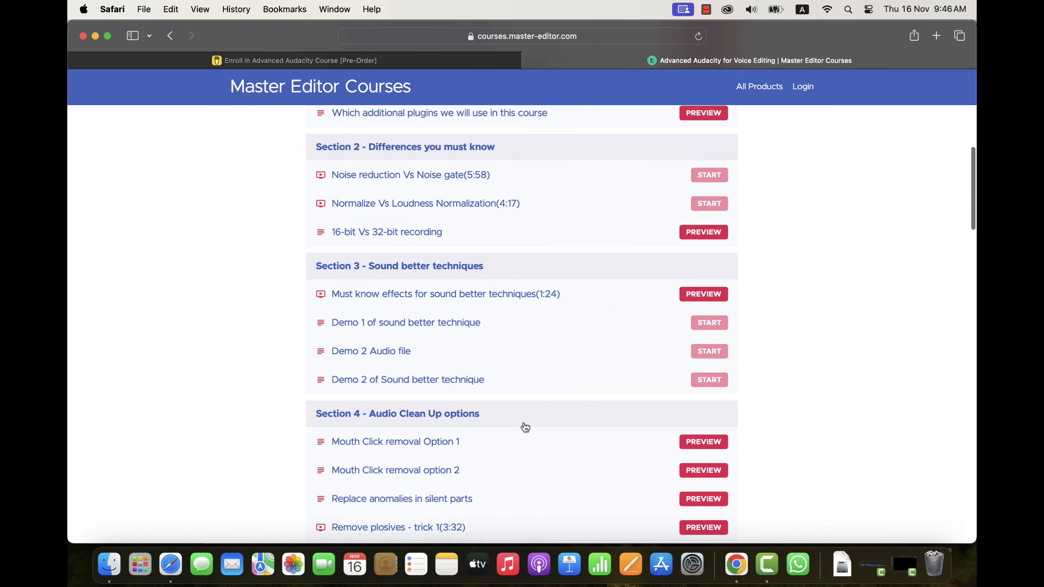
pyautogui.scroll(-3, 525, 427)
pyautogui.scroll(-2, 525, 428)
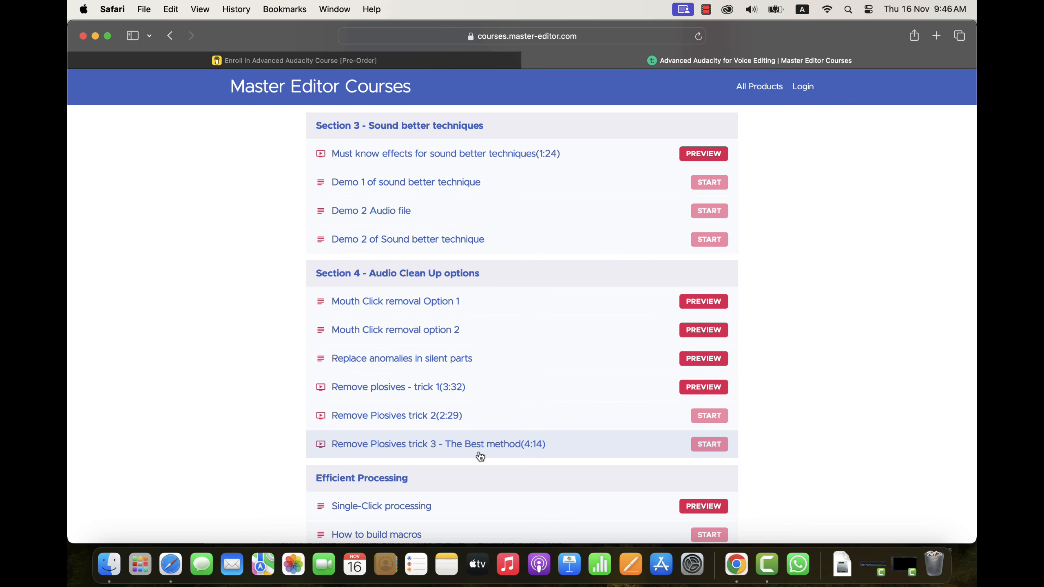
pyautogui.scroll(-6, 480, 457)
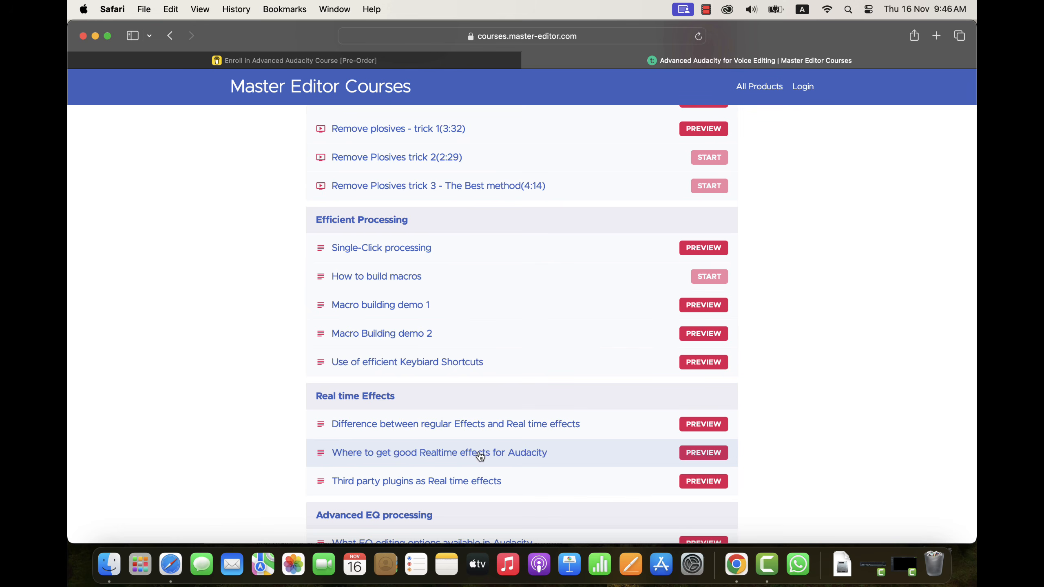
pyautogui.scroll(-9, 480, 456)
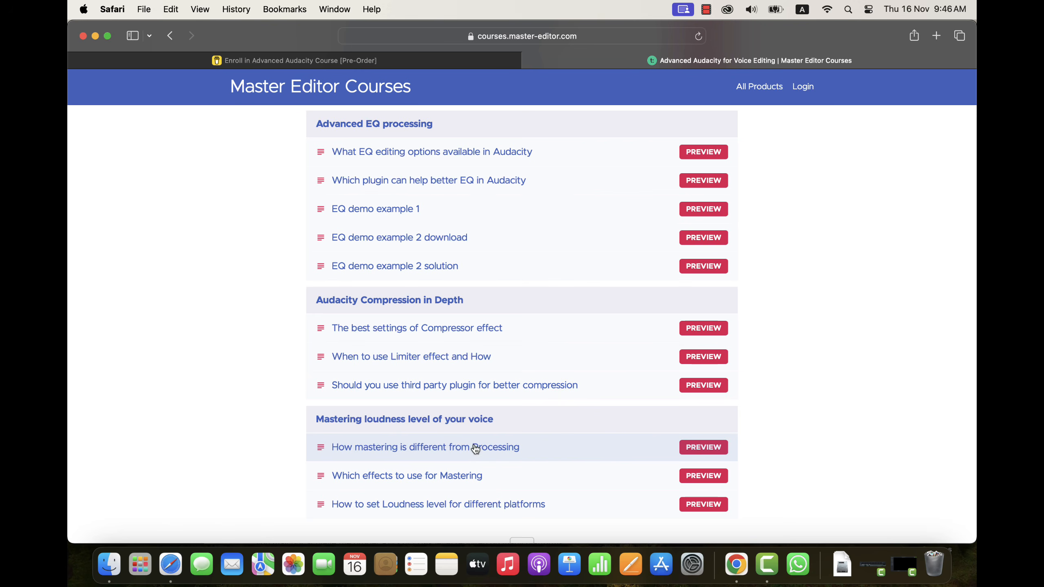
pyautogui.click(313, 60)
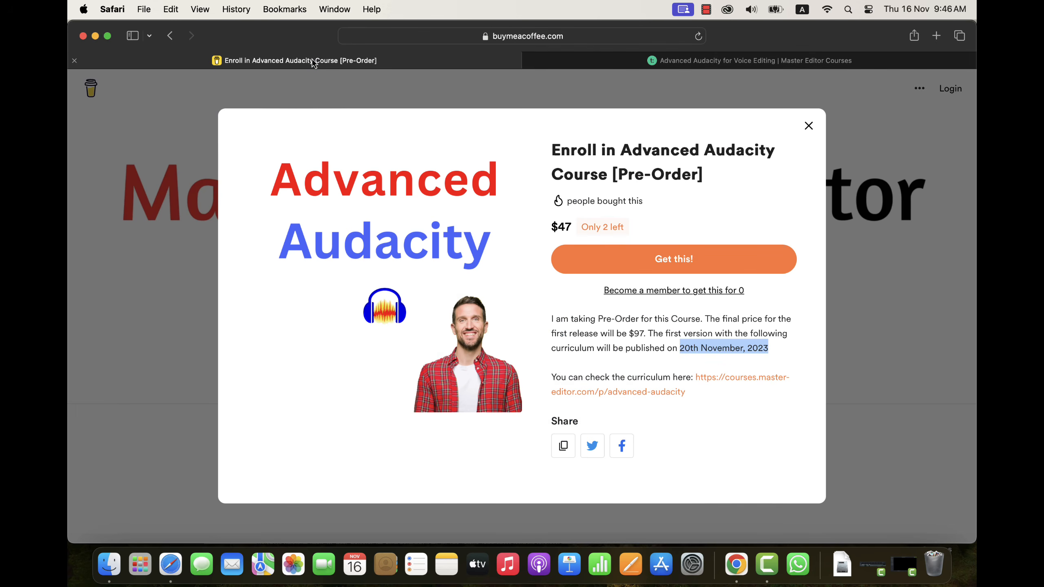